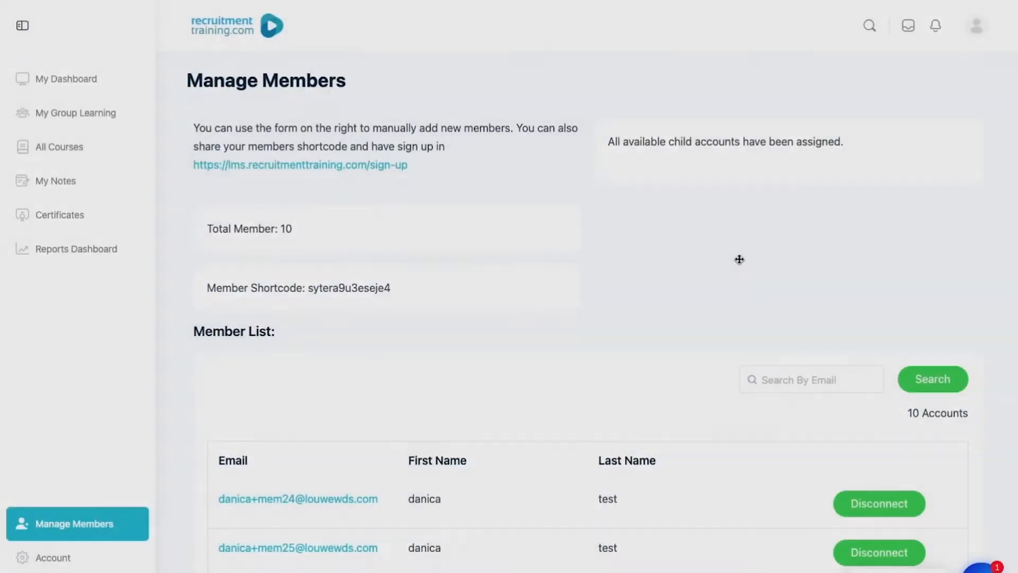
- Disconnect the first account in the member list and confirm its removal
scroll(739, 258, down, 1)
scroll(757, 278, down, 2)
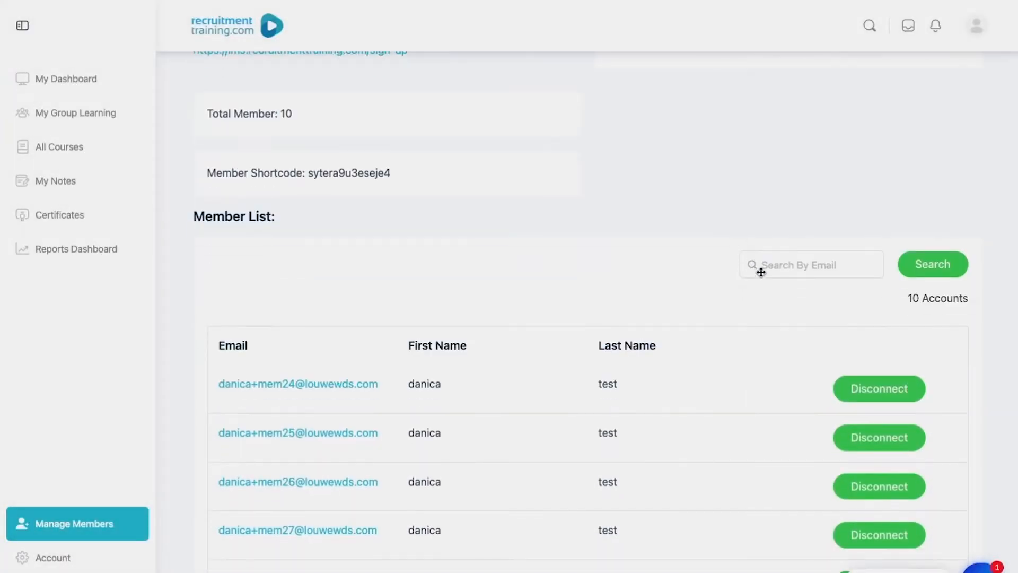
scroll(761, 270, up, 3)
scroll(777, 278, down, 3)
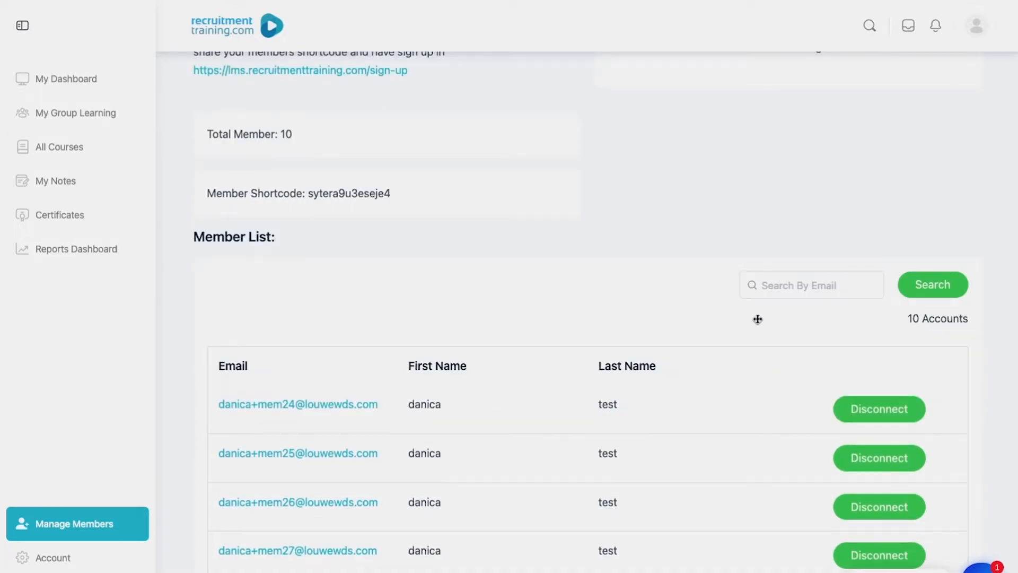
click(878, 418)
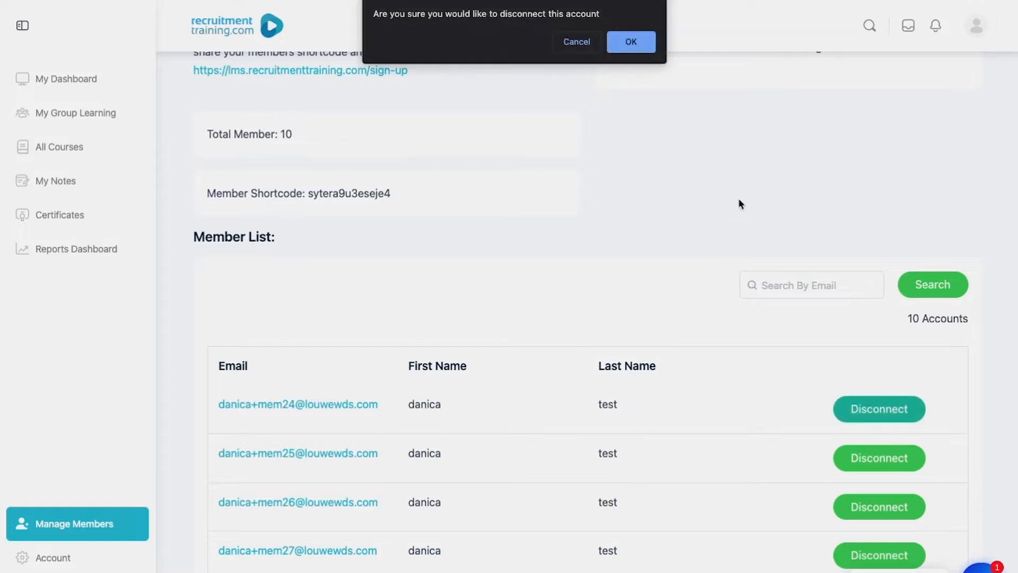
click(630, 40)
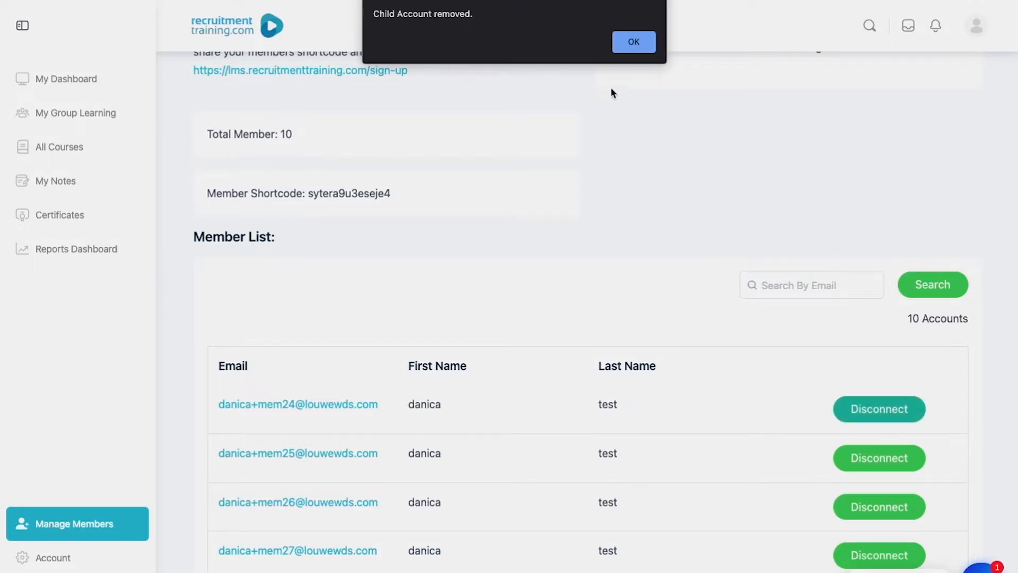
click(635, 43)
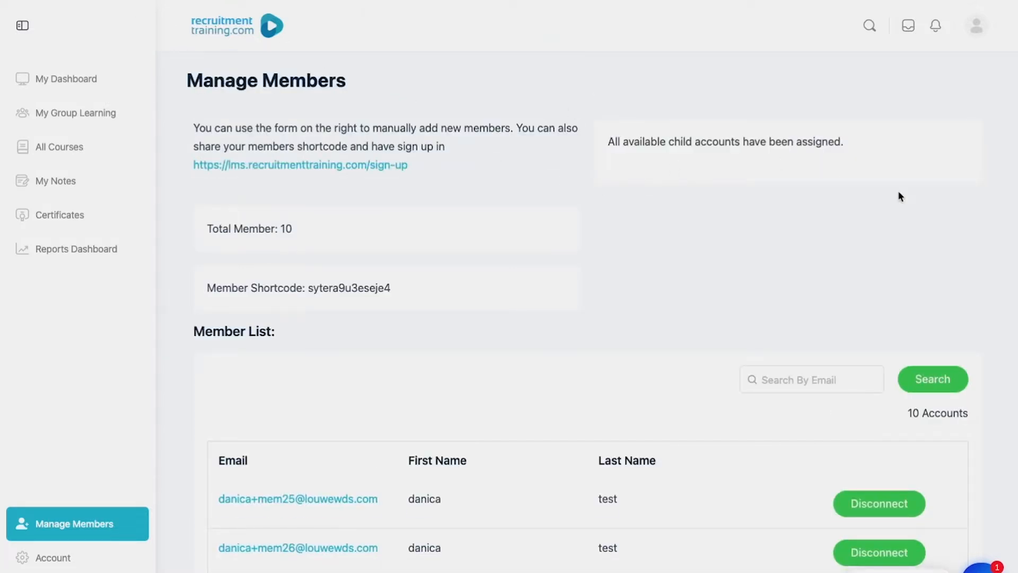
- Examine the new-member form with its email address, first name and last name fields
scroll(900, 287, down, 1)
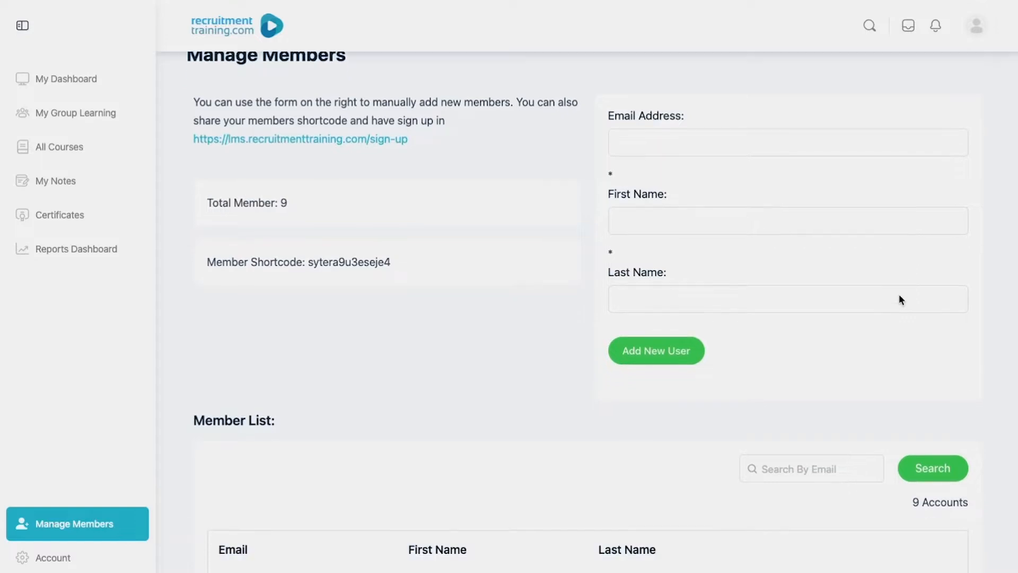
scroll(899, 293, up, 1)
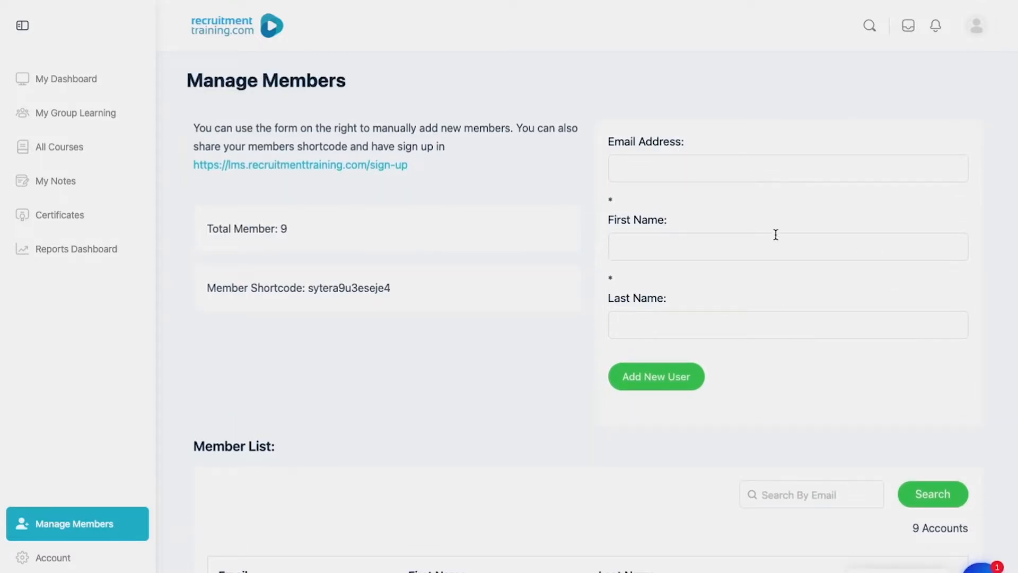
click(675, 164)
click(846, 259)
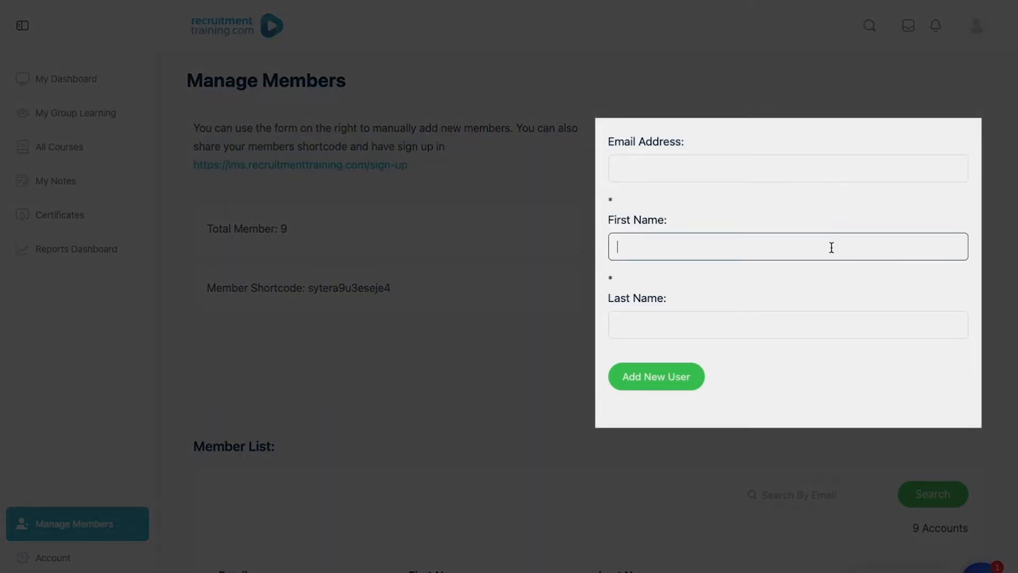
- Review the member list, total member count and member shortcode on the Manage Members page
scroll(846, 331, down, 1)
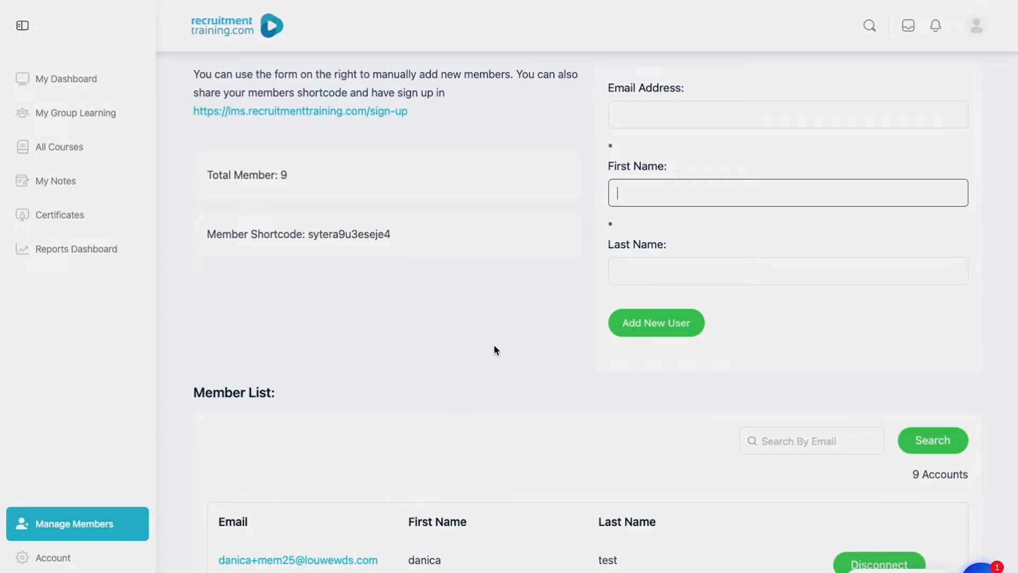
scroll(454, 455, down, 1)
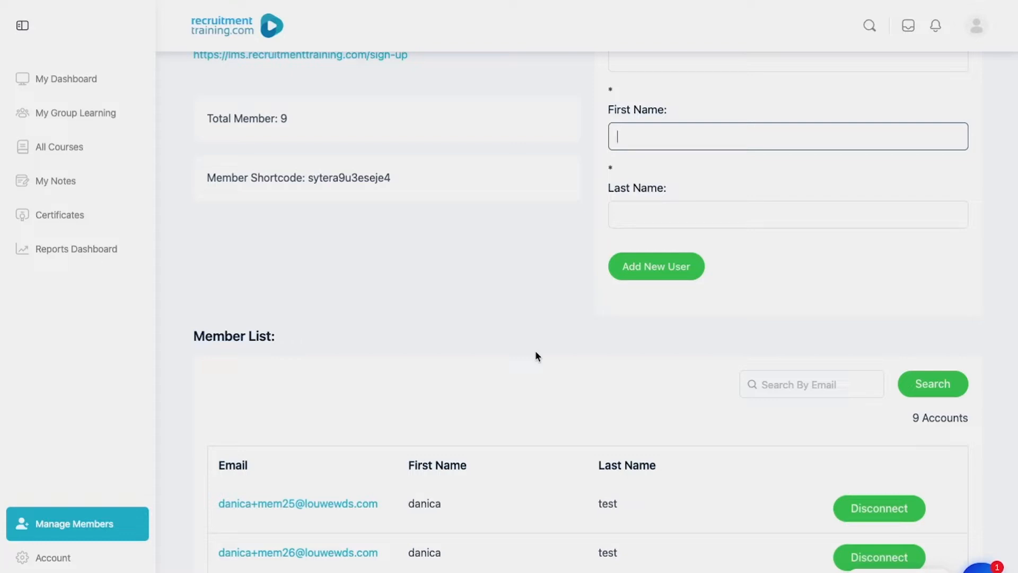
scroll(526, 411, down, 5)
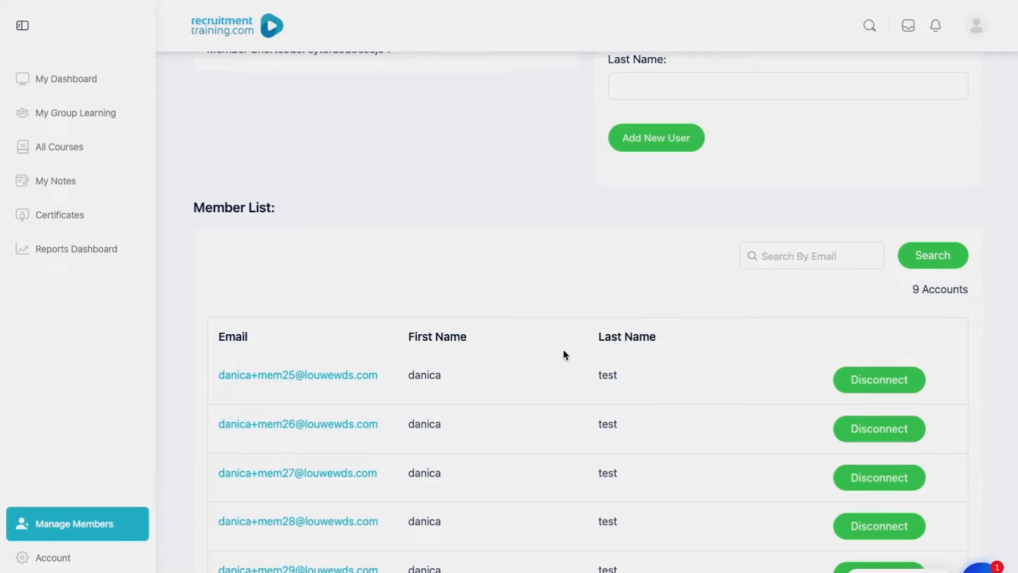
scroll(565, 383, up, 1)
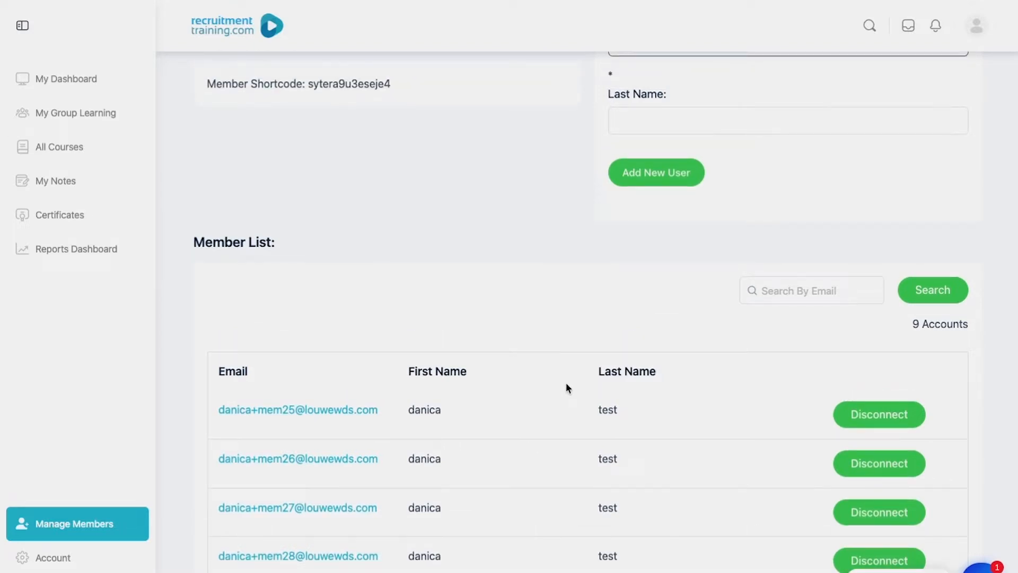
scroll(565, 382, down, 2)
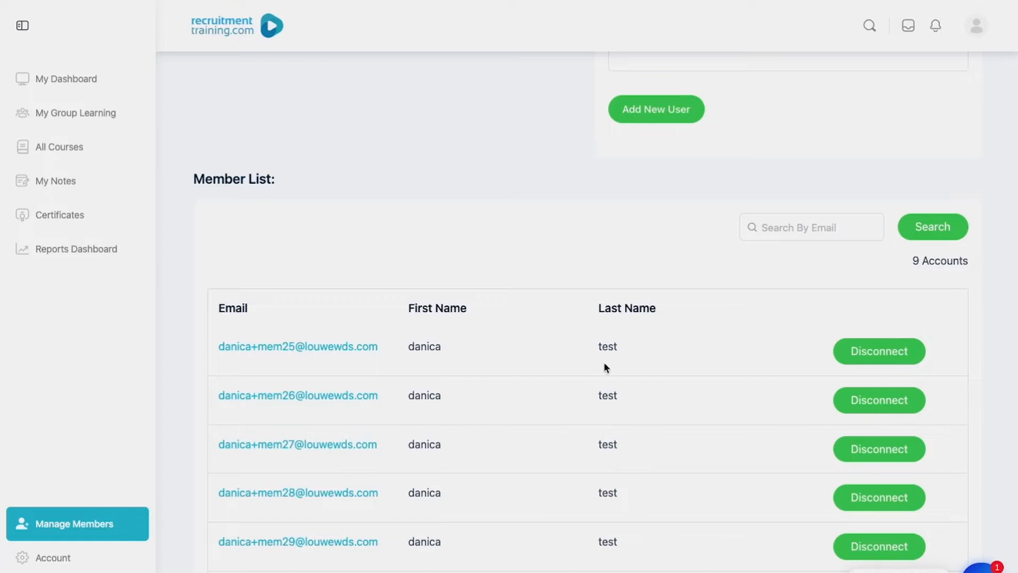
scroll(573, 446, up, 10)
scroll(574, 446, down, 6)
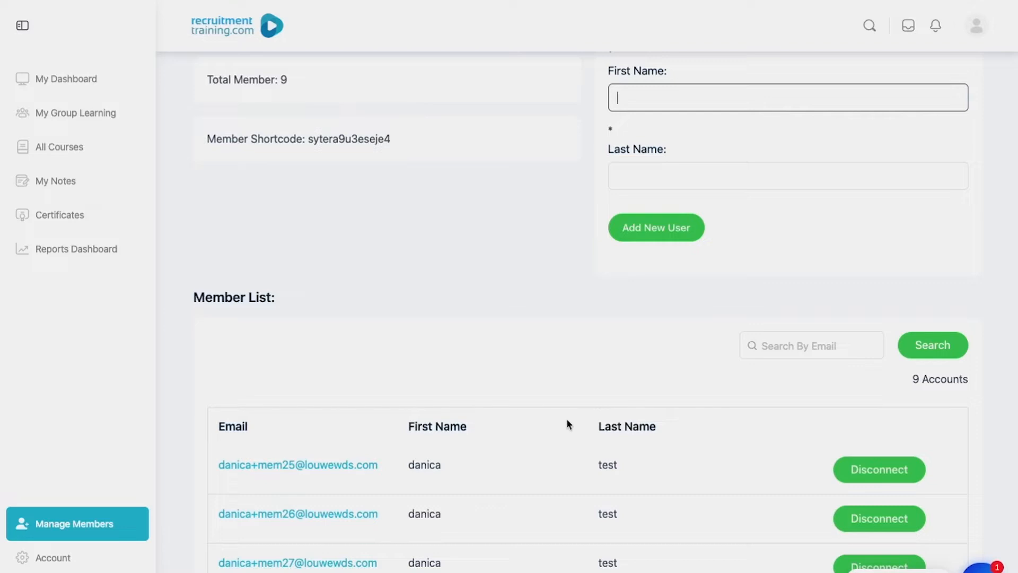
scroll(510, 481, down, 2)
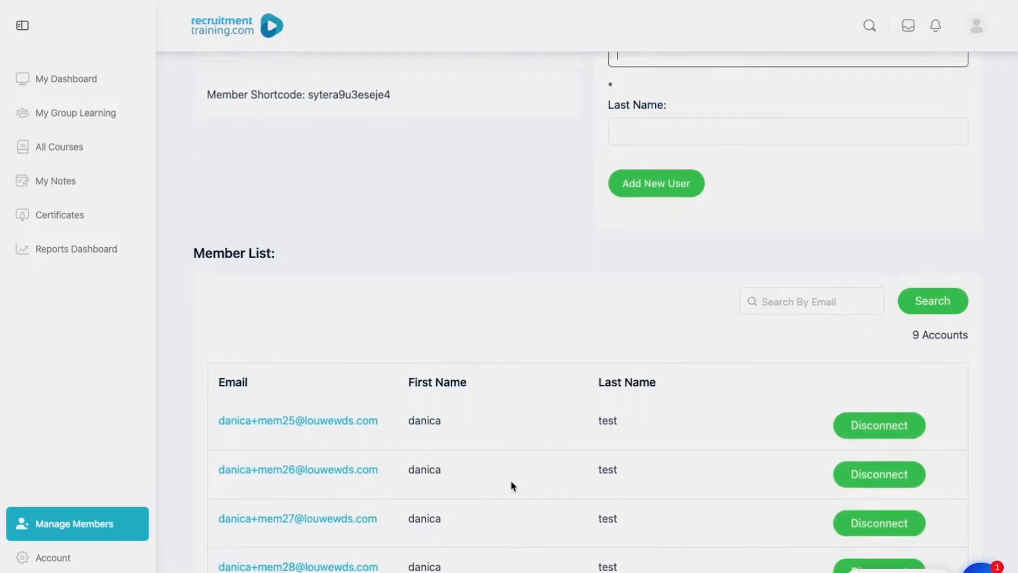
scroll(543, 470, up, 5)
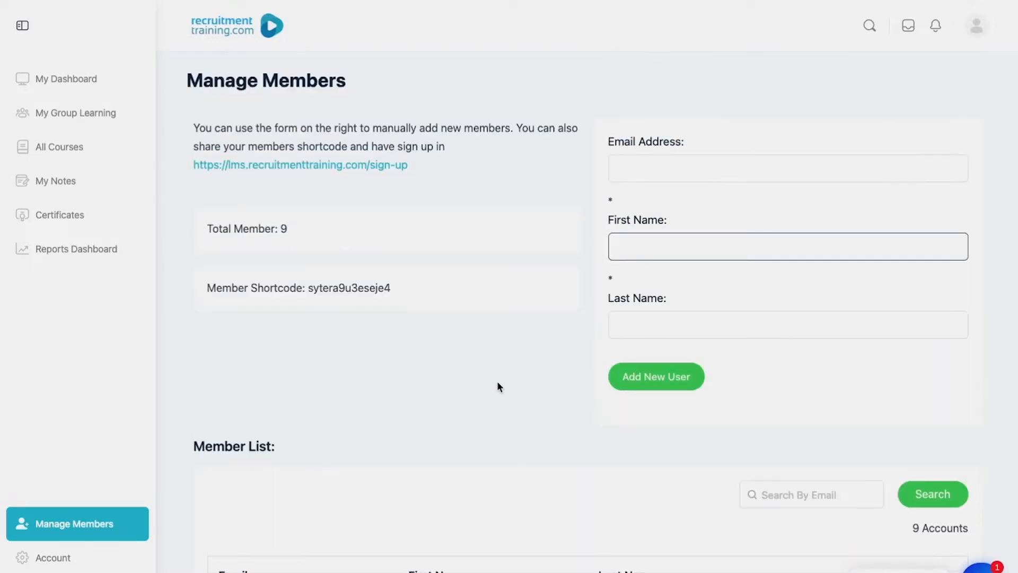
scroll(545, 528, down, 2)
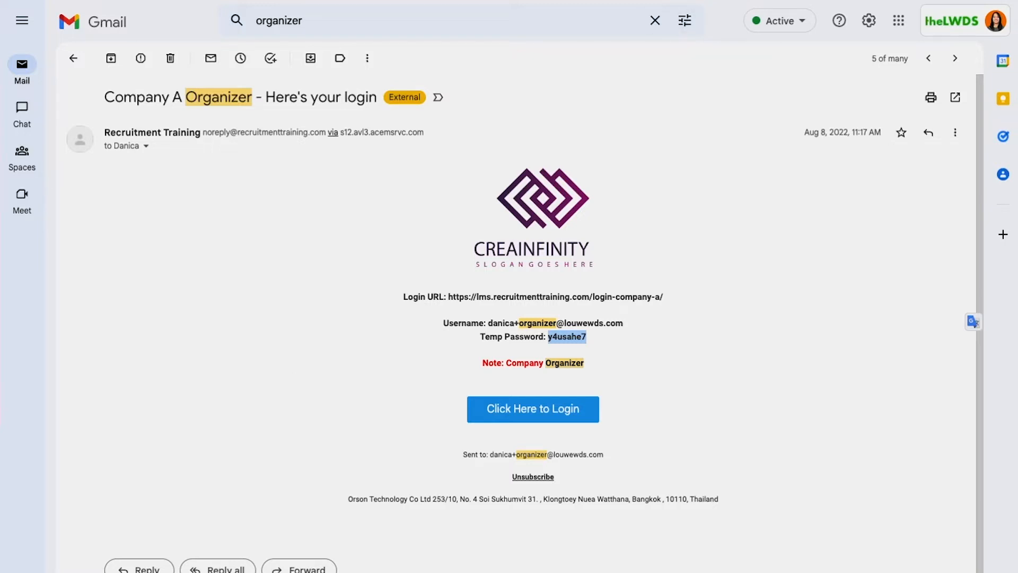
- Switch from the Gmail login email back to Manage Members and copy the first listed member's email address
key(ctrl+Tab)
click(708, 145)
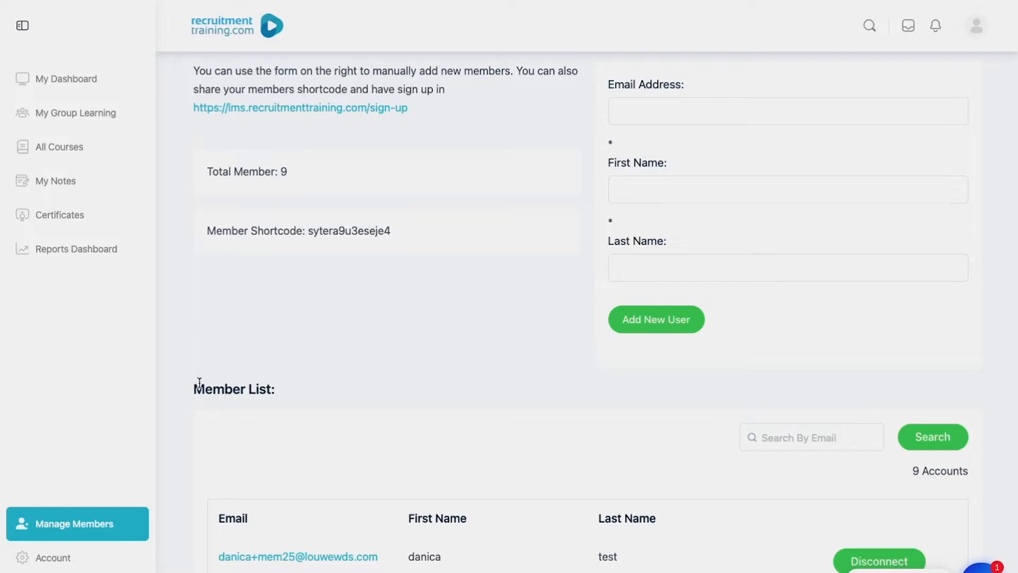
scroll(380, 341, down, 1)
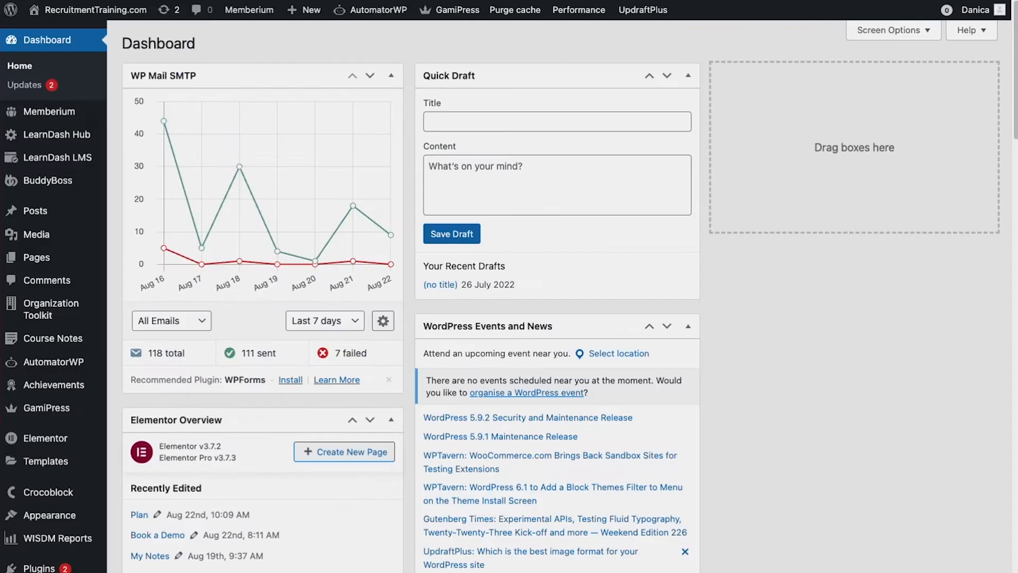
scroll(444, 336, down, 3)
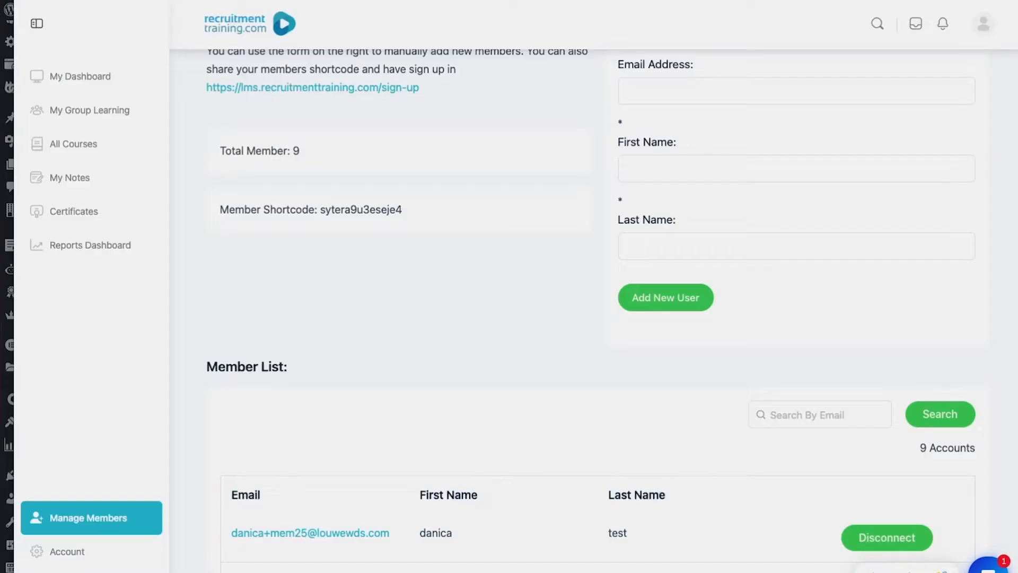
scroll(334, 371, down, 3)
drag(389, 439, 231, 436)
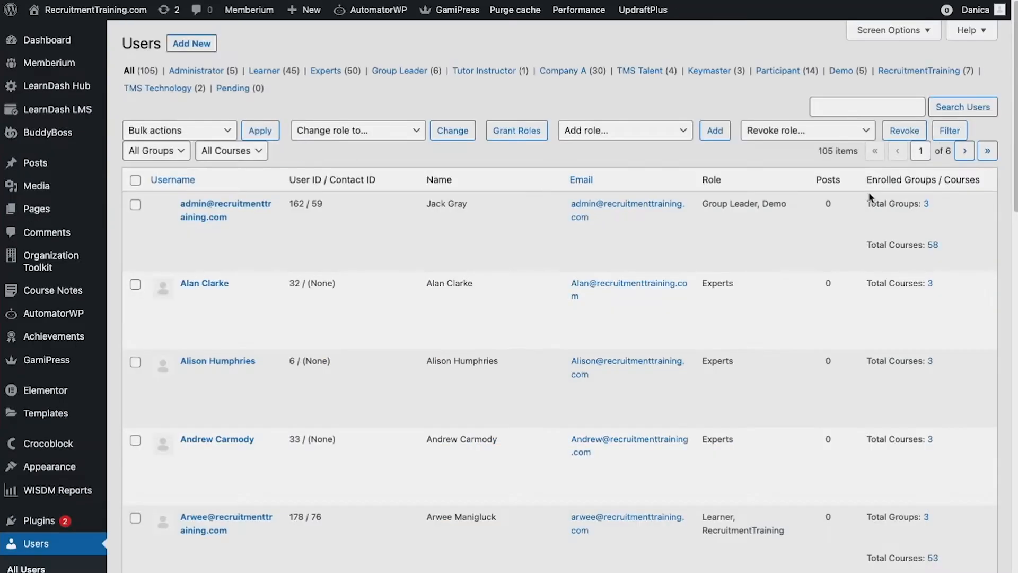
- Search the WordPress users for the copied member email and open the matching user's profile for editing
click(901, 110)
key(super+v)
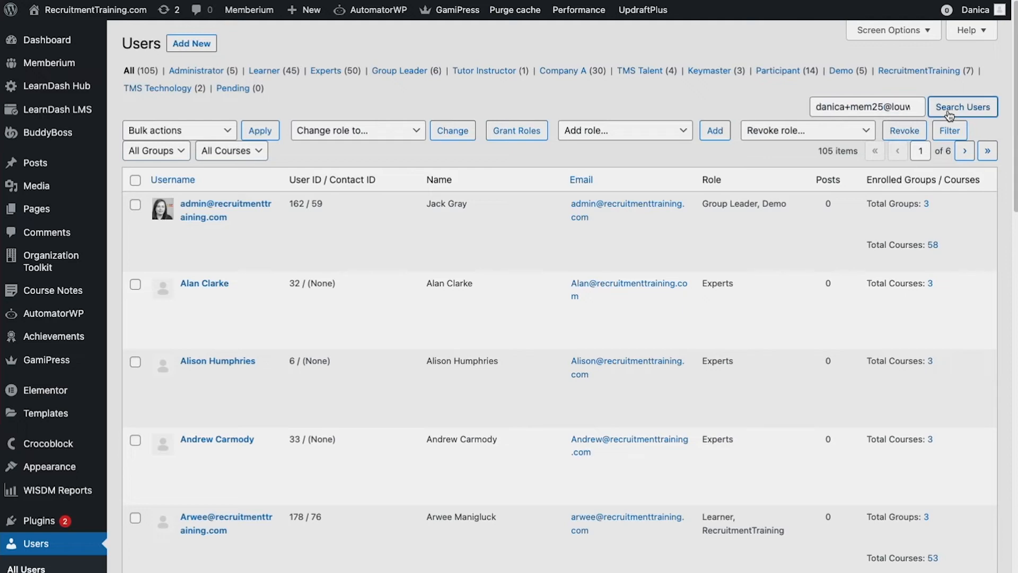
click(949, 114)
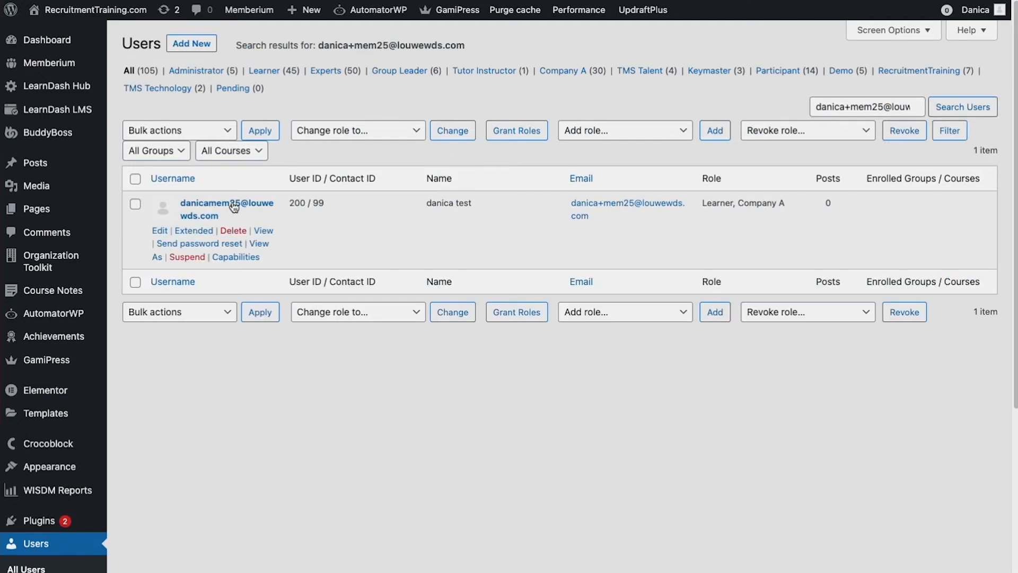
click(258, 198)
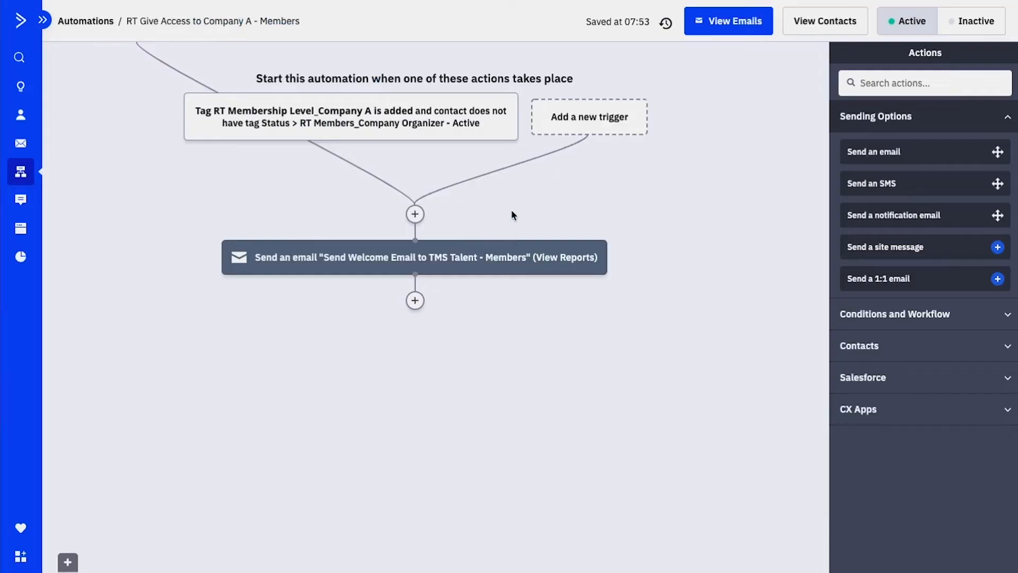
- Examine the user's group enrolment and Memberium section, including the company name field and ActiveCampaign tags
mouse_move(459, 270)
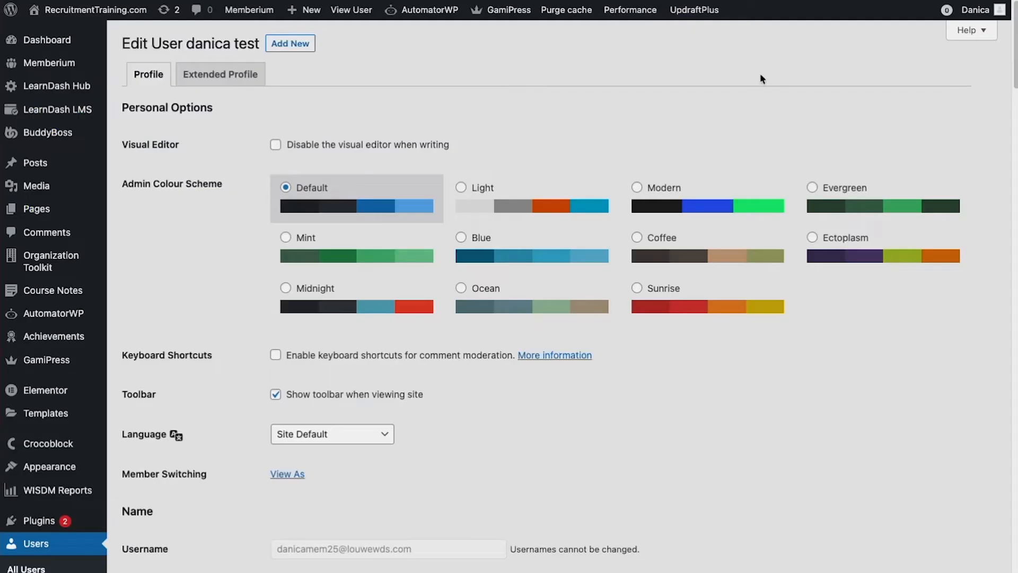
scroll(790, 332, down, 15)
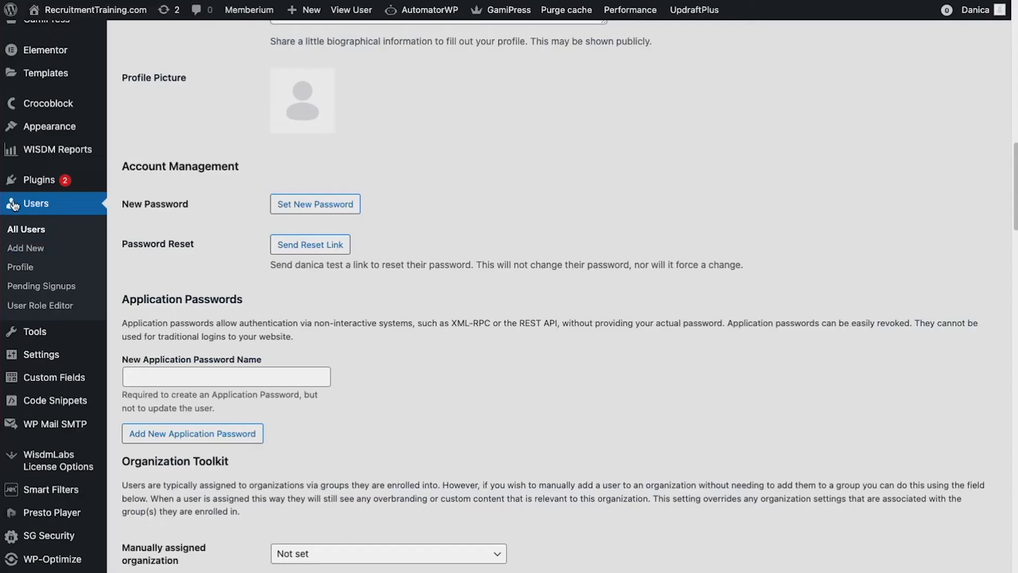
scroll(537, 374, down, 20)
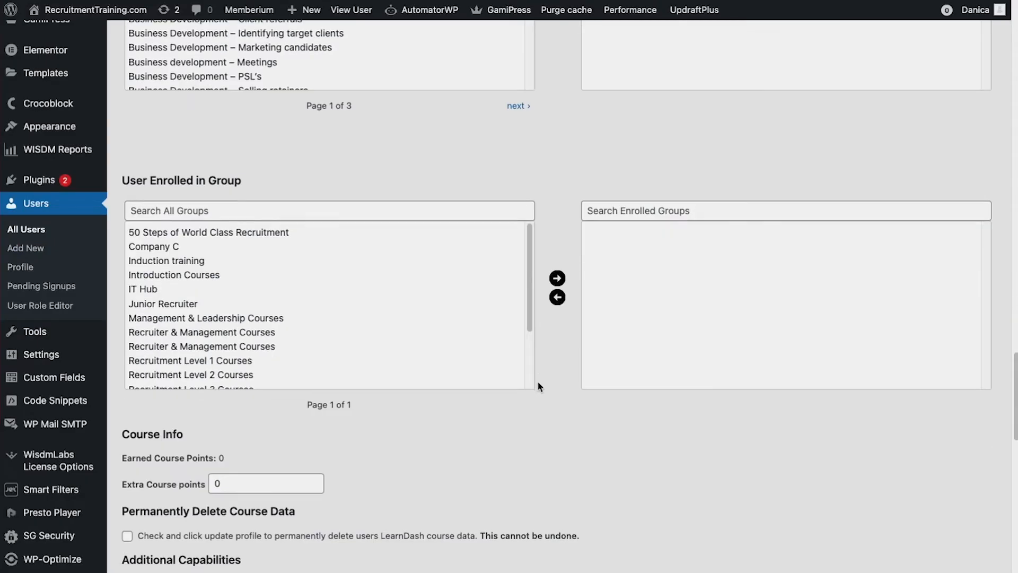
scroll(540, 385, down, 6)
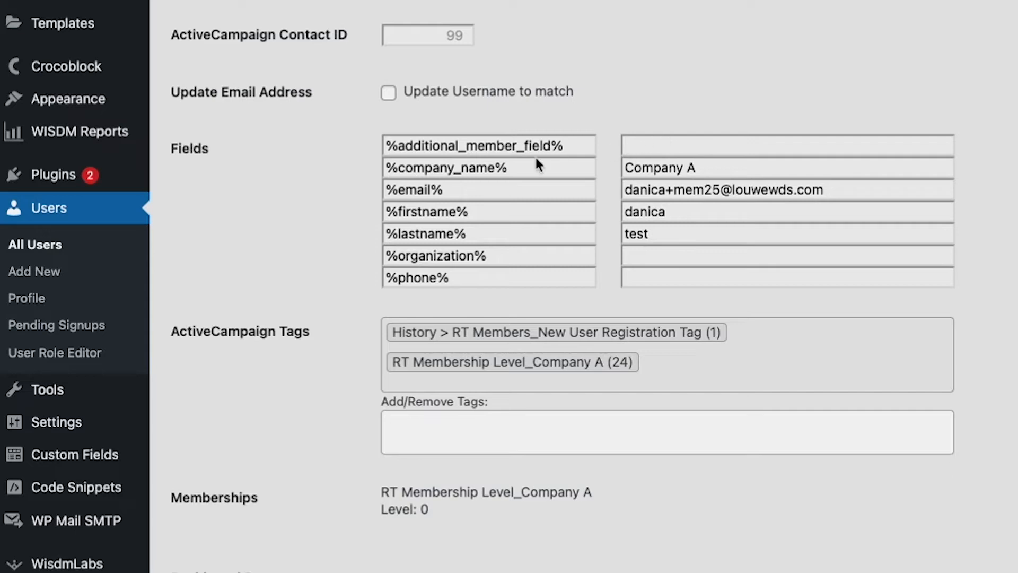
drag(698, 167, 627, 167)
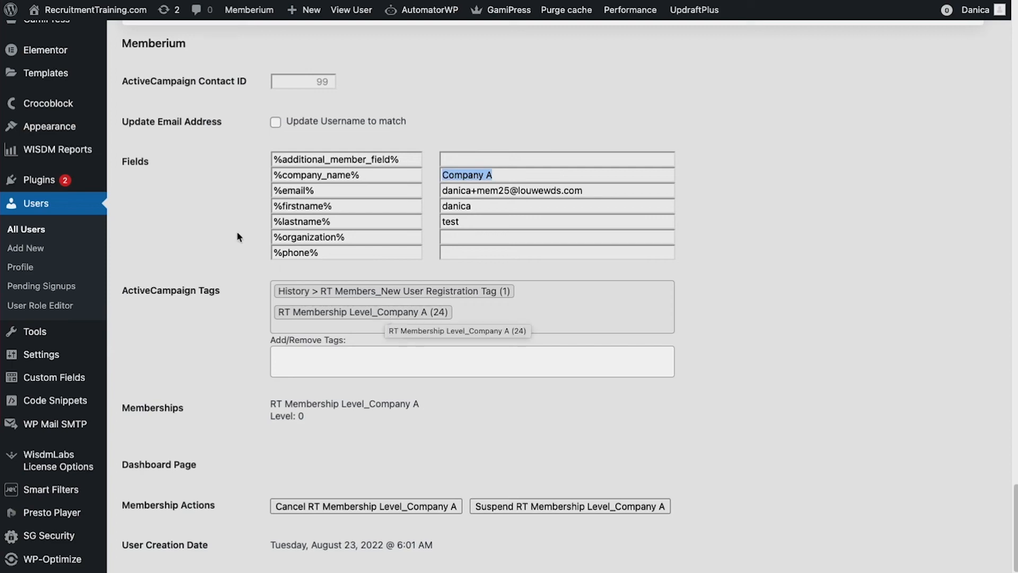
- Open Memberium's Group Accounts page
scroll(239, 233, up, 7)
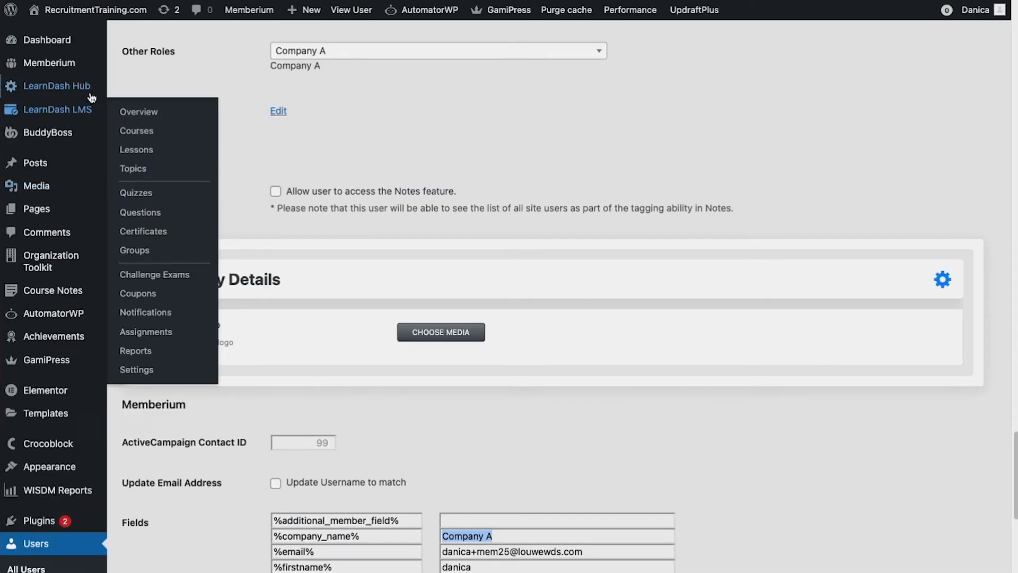
mouse_move(80, 64)
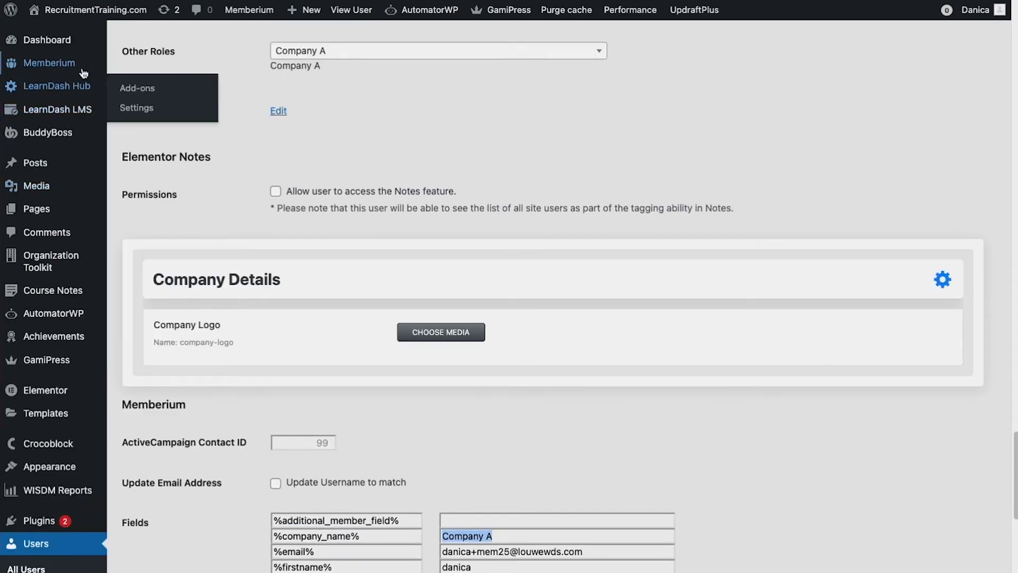
click(149, 208)
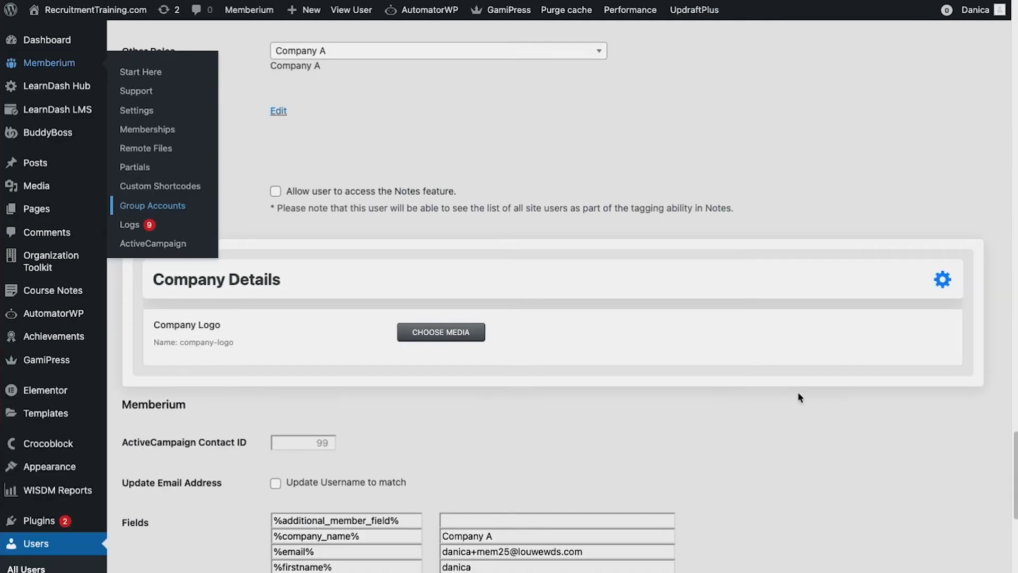
- Review the ActiveCampaign tags and membership level in the user profile's Memberium section
scroll(797, 392, down, 4)
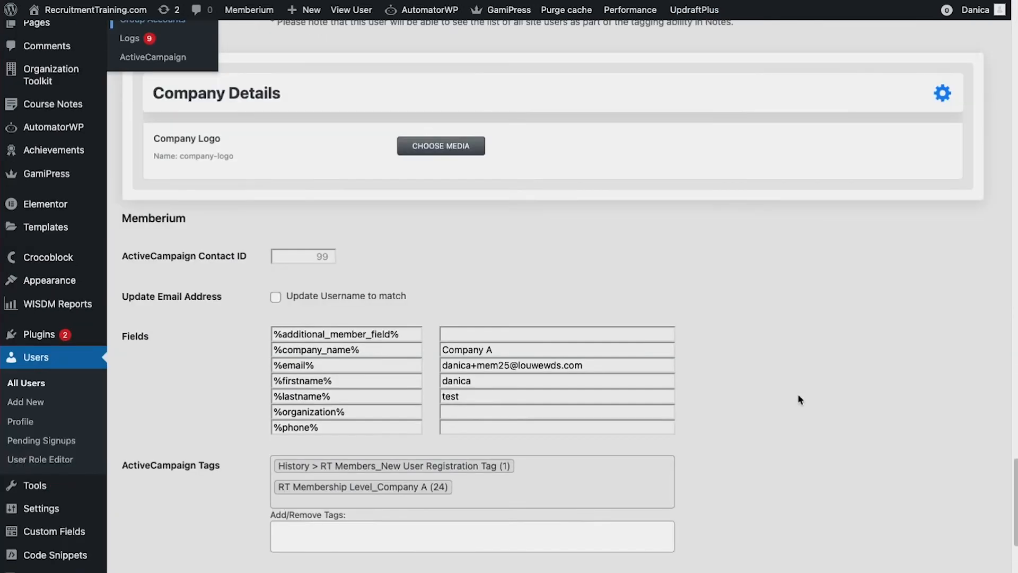
scroll(844, 368, down, 2)
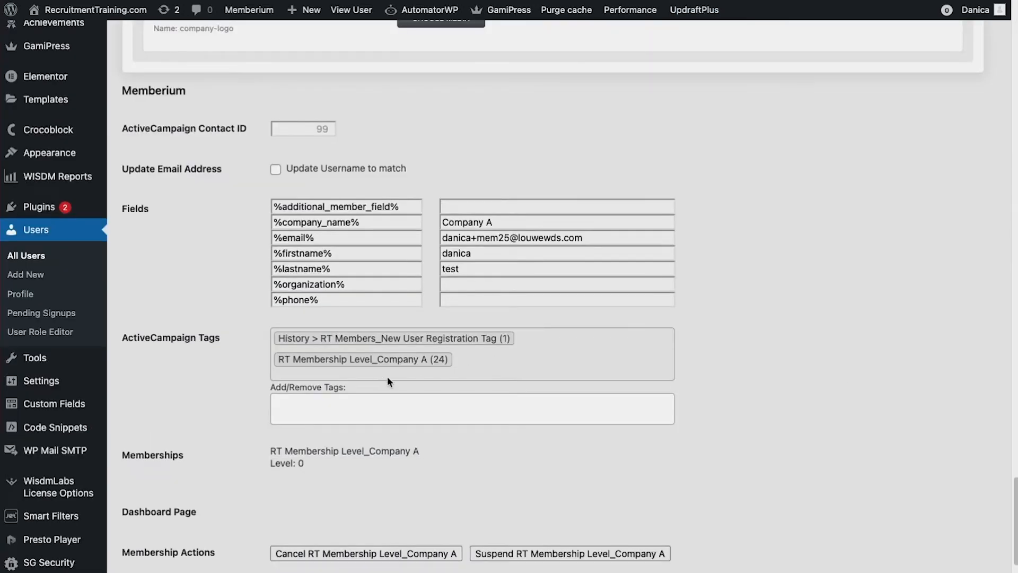
scroll(420, 417, down, 1)
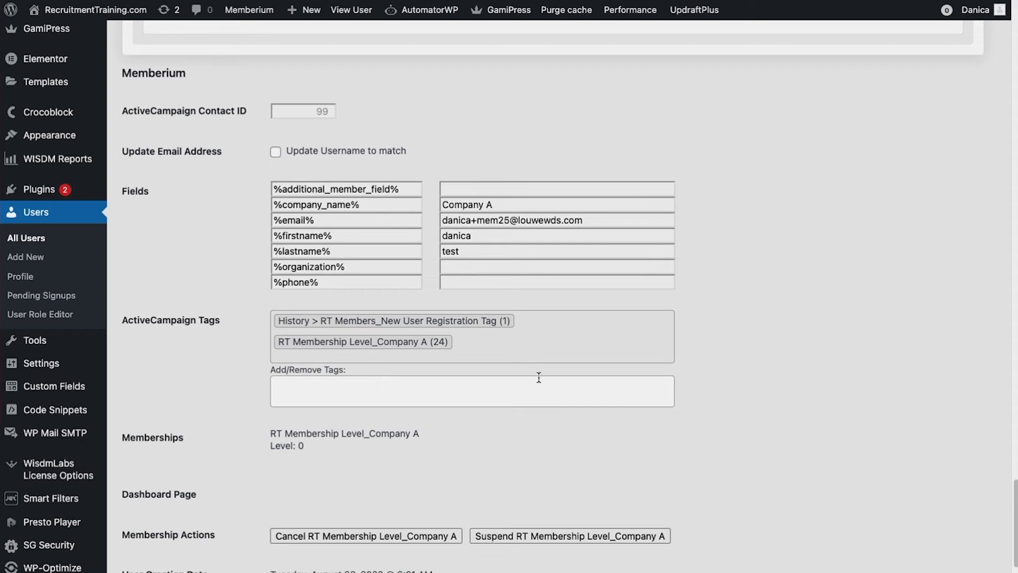
- Open the AutomatorWP website in a new browser tab
scroll(539, 377, down, 2)
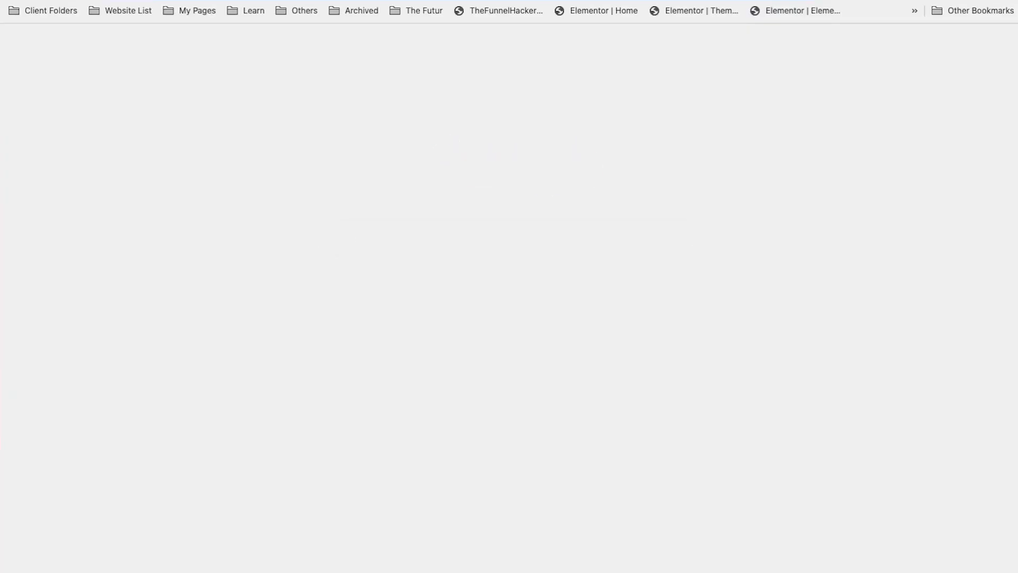
text(auto)
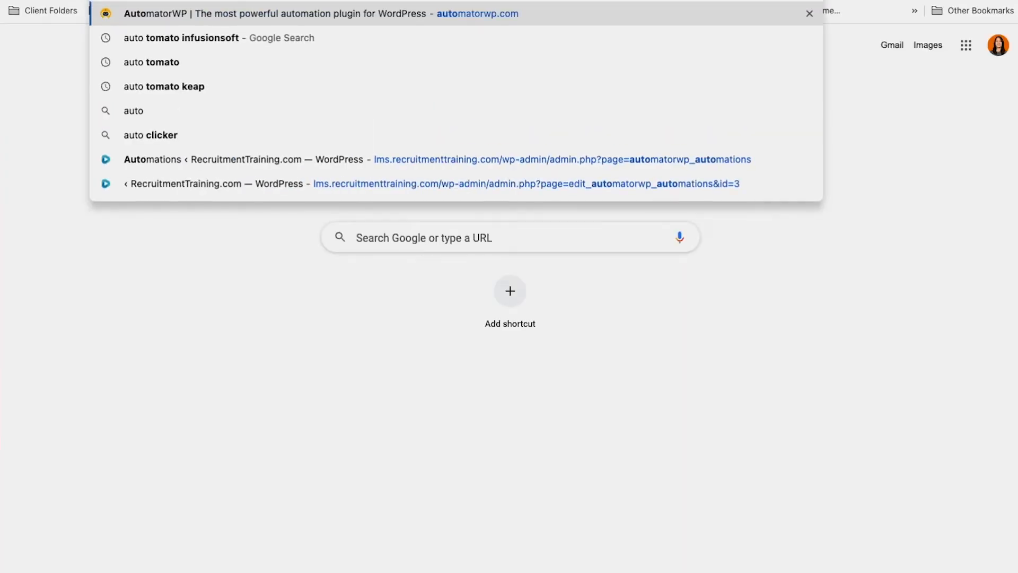
text(matorwp)
key(Return)
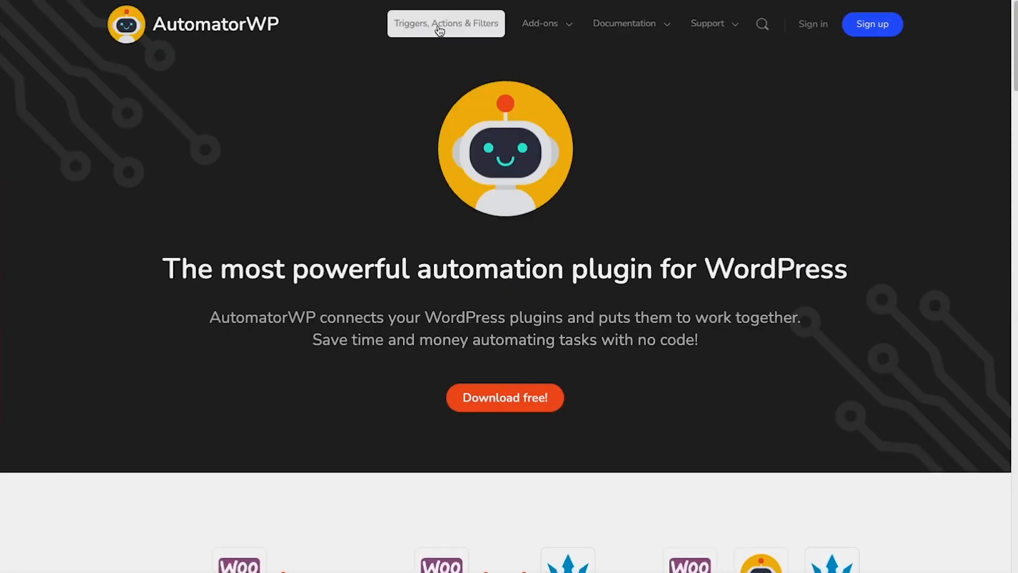
- Search all AutomatorWP add-ons for "active" and view the ActiveCampaign add-on's page
mouse_move(535, 27)
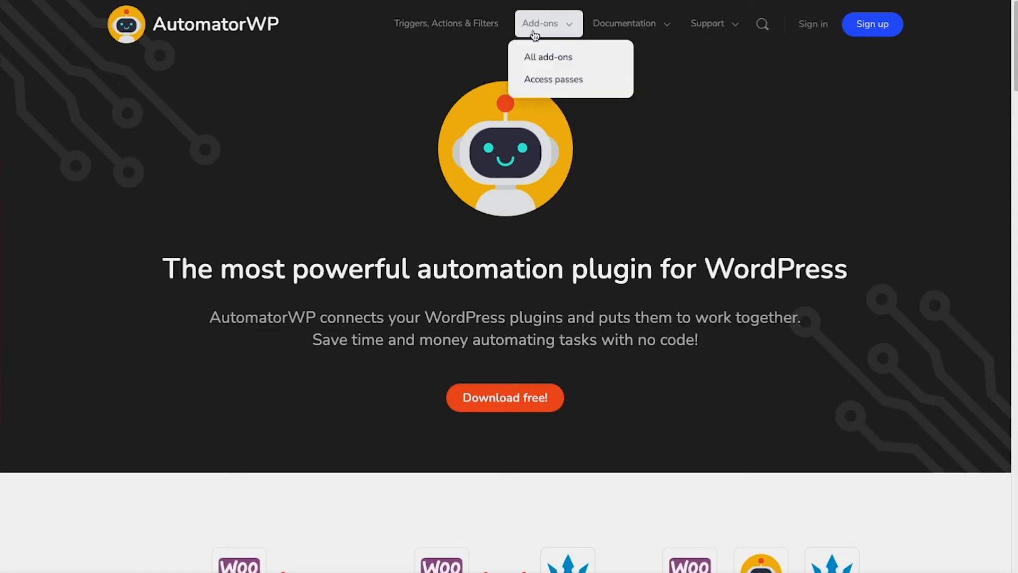
click(550, 60)
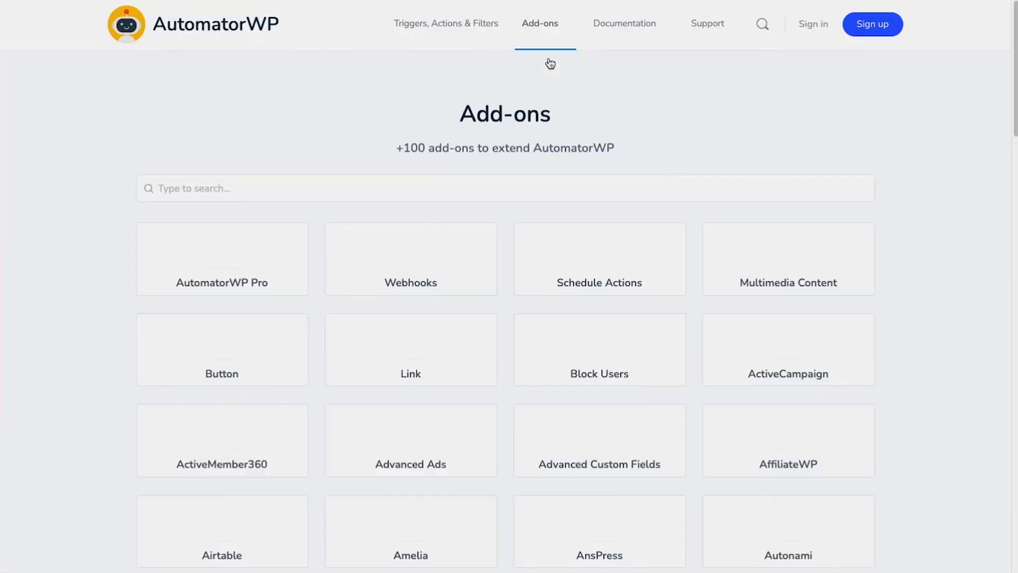
click(398, 187)
text(active)
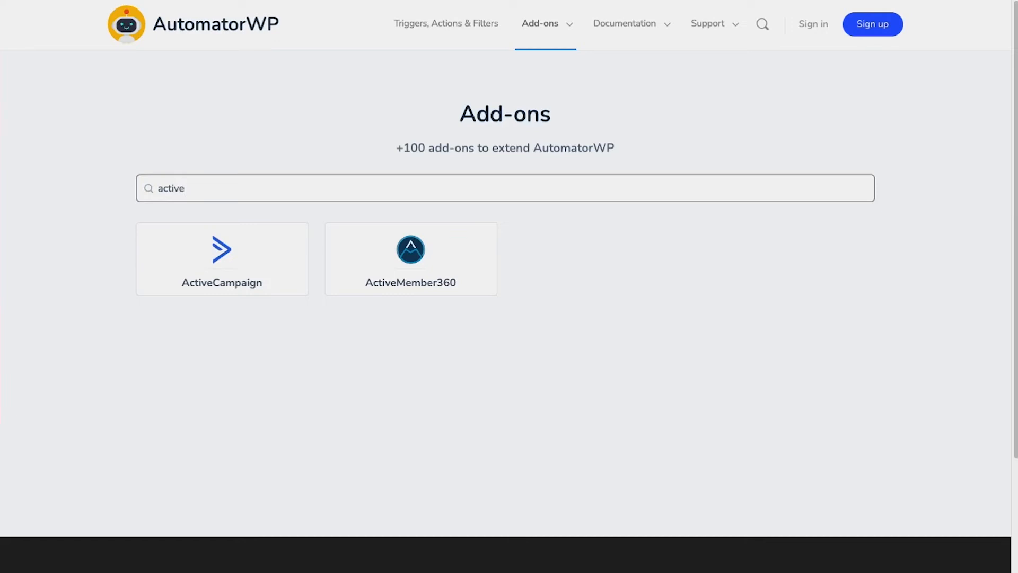
click(256, 283)
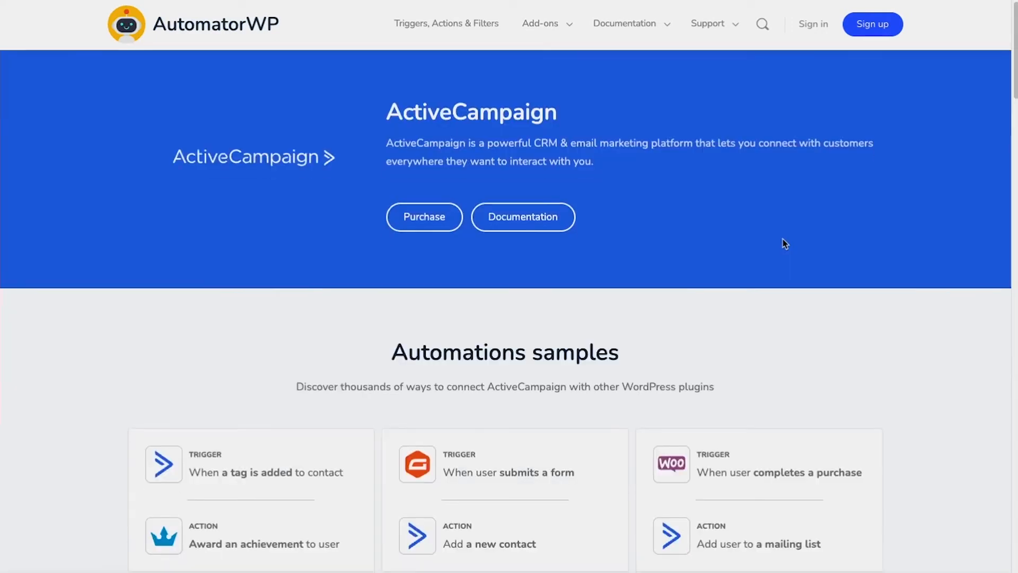
scroll(783, 240, down, 1)
scroll(559, 293, up, 1)
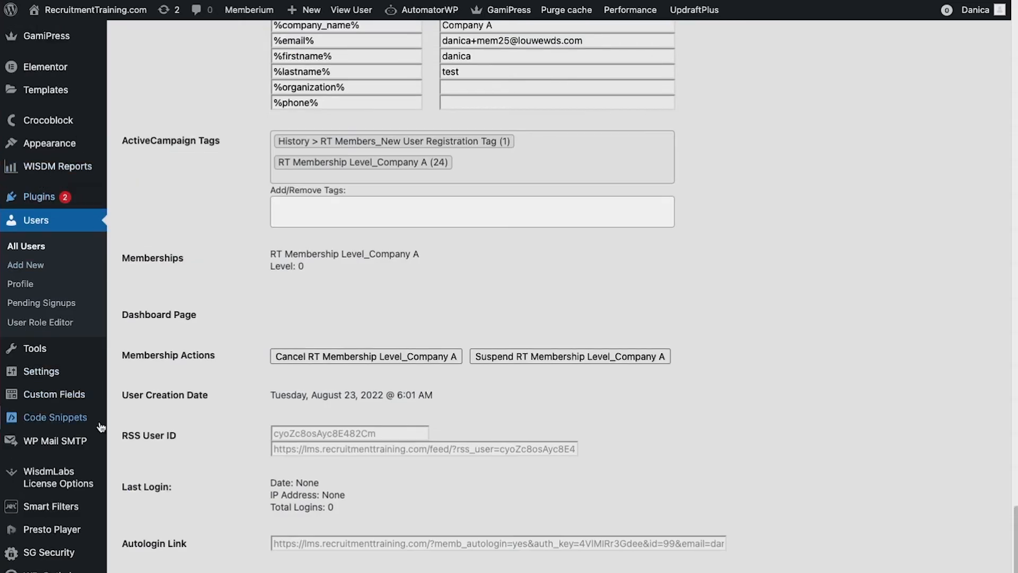
- Select RT Membership Level_Company A in Memberium's membership settings and compare it with the tags and membership in the user's profile
scroll(84, 467, up, 5)
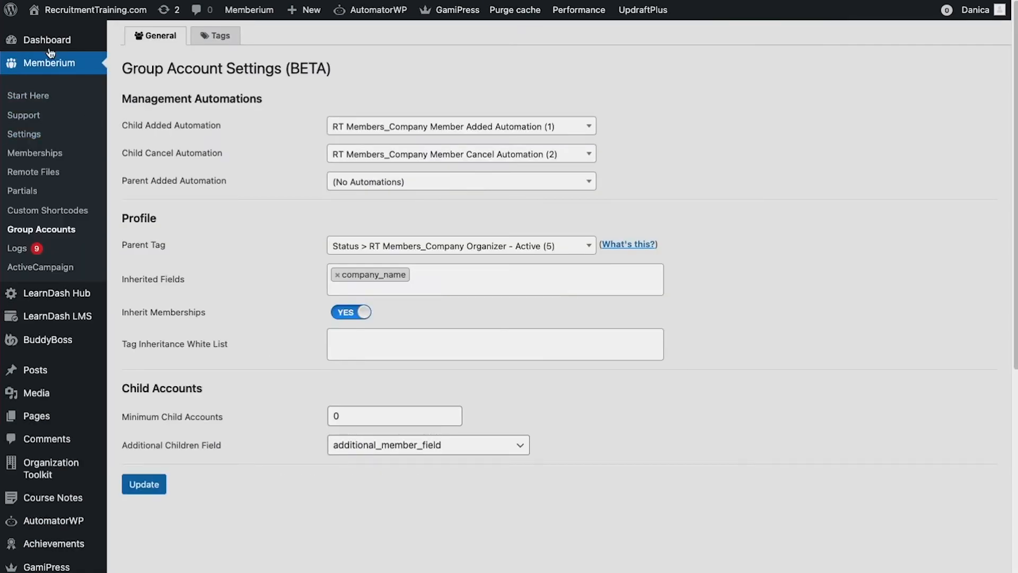
click(50, 157)
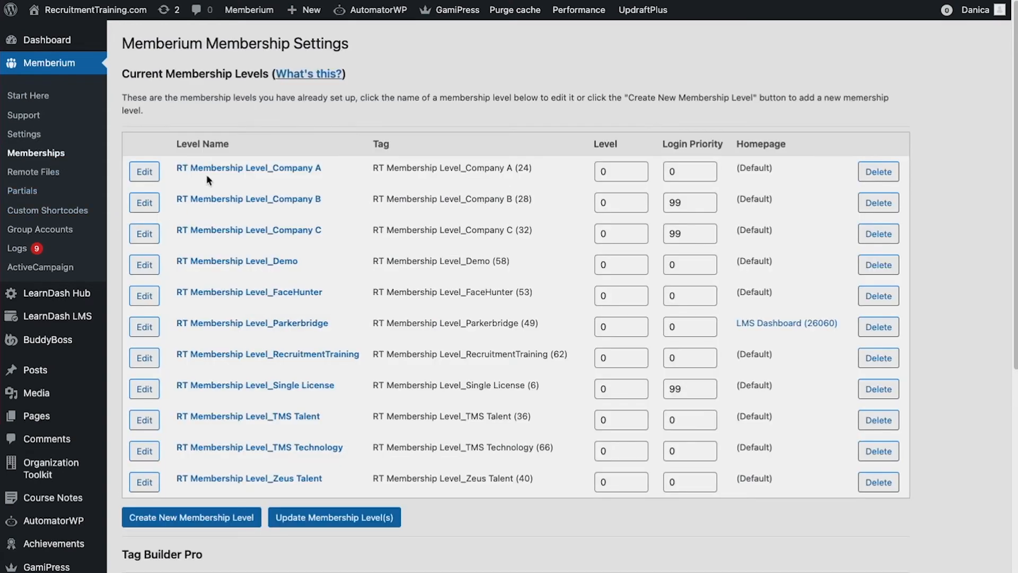
click(221, 170)
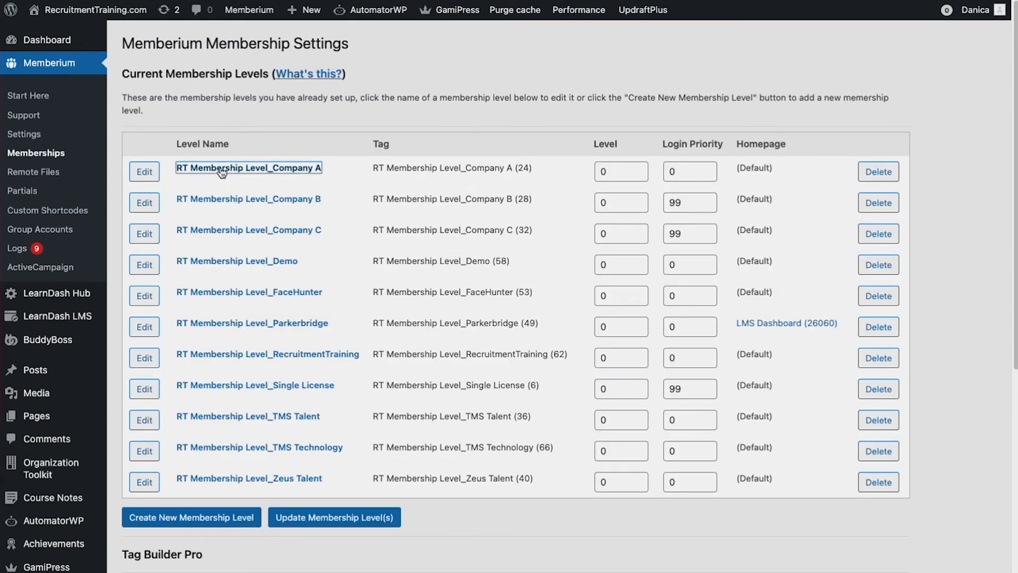
scroll(551, 325, down, 5)
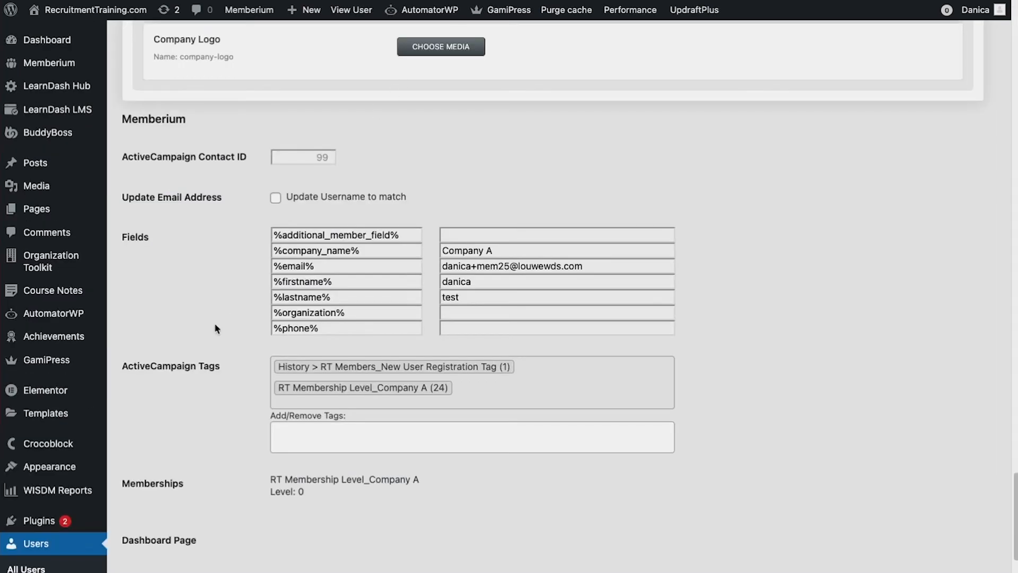
scroll(214, 322, down, 3)
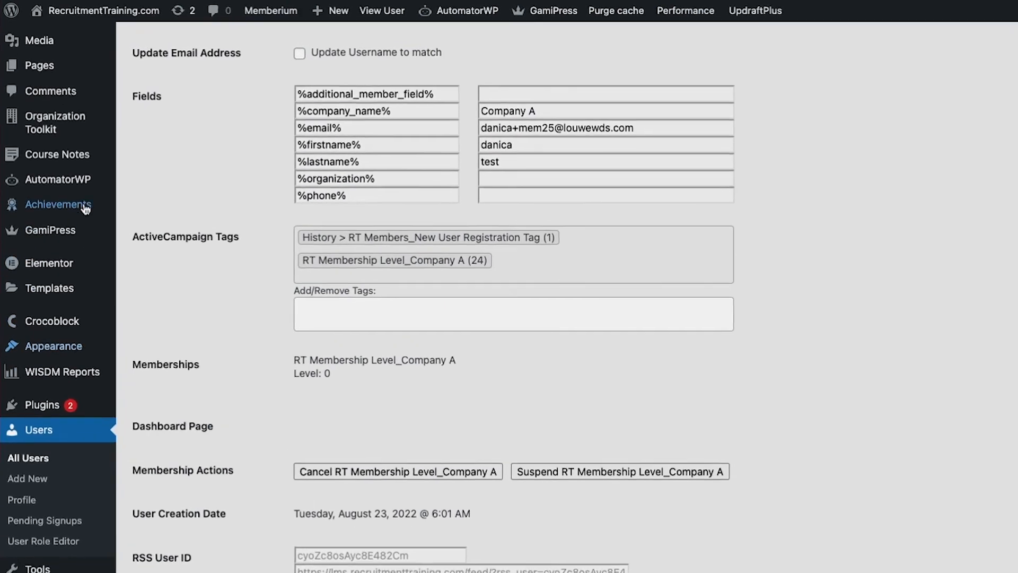
- Open the AutomatorWP automation "Add Company A Tag to ActiveCampaign v2" and expand its trigger's role and its action's tag for inspection
mouse_move(80, 179)
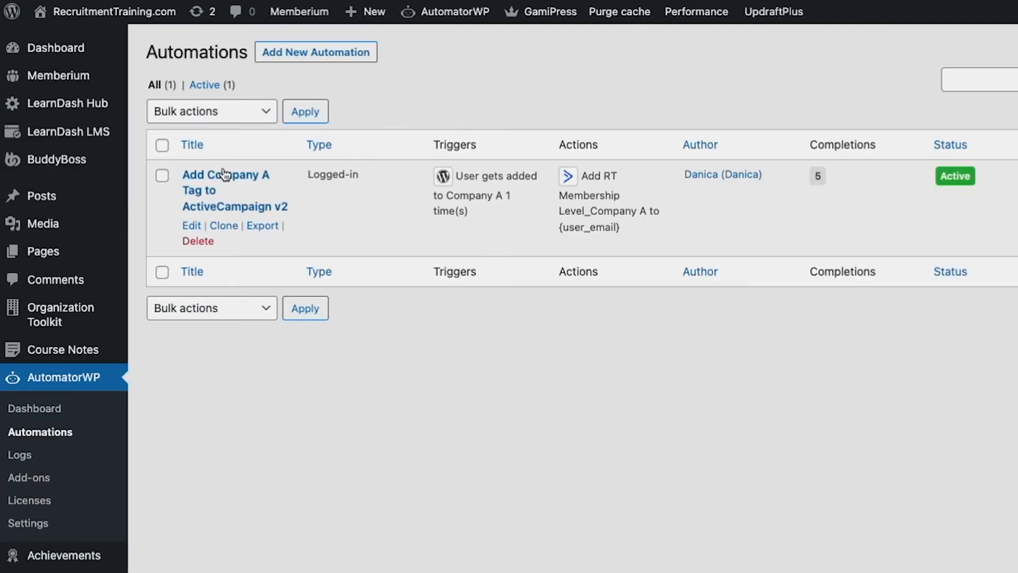
click(223, 175)
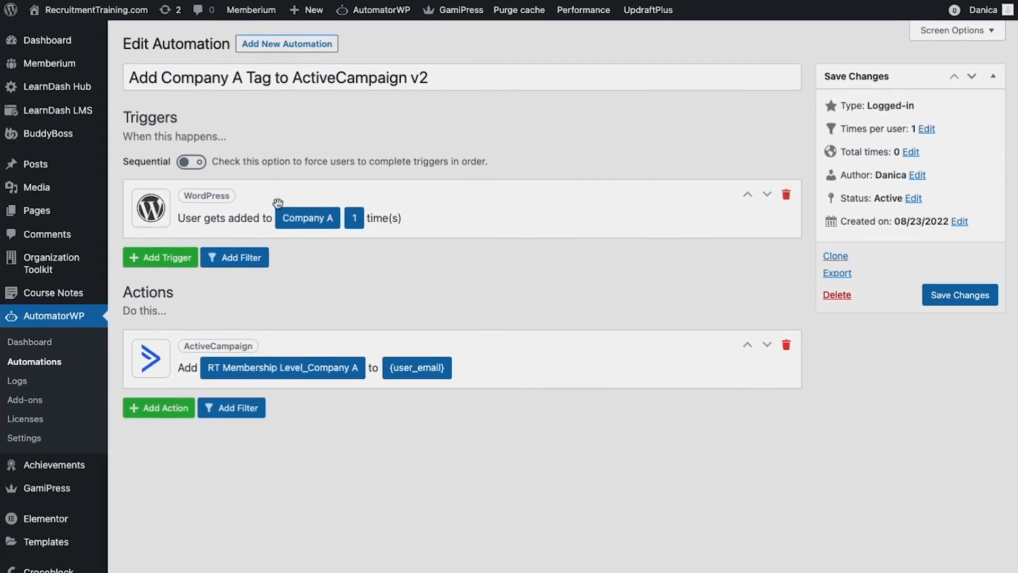
click(317, 218)
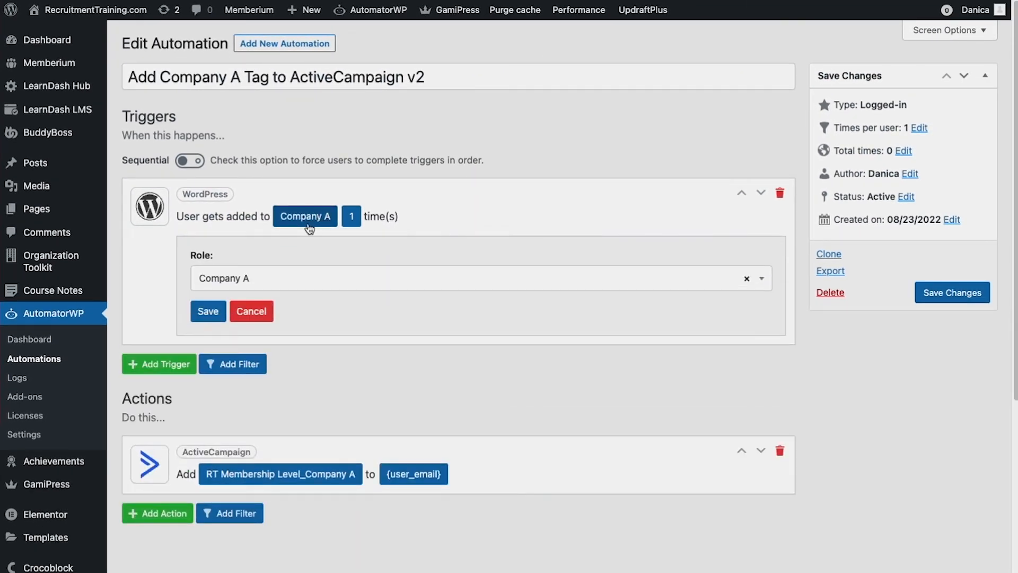
click(279, 477)
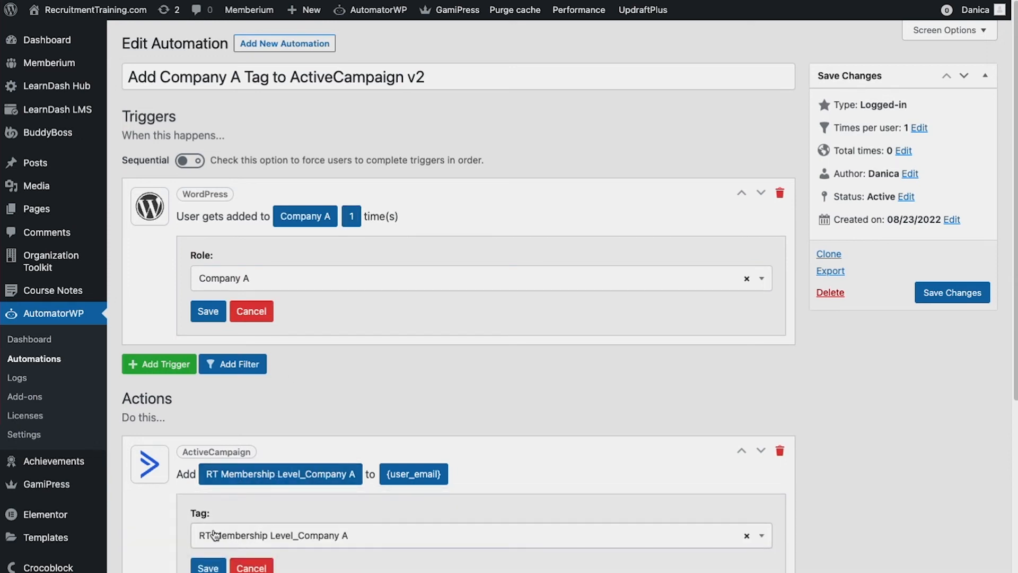
scroll(456, 421, down, 1)
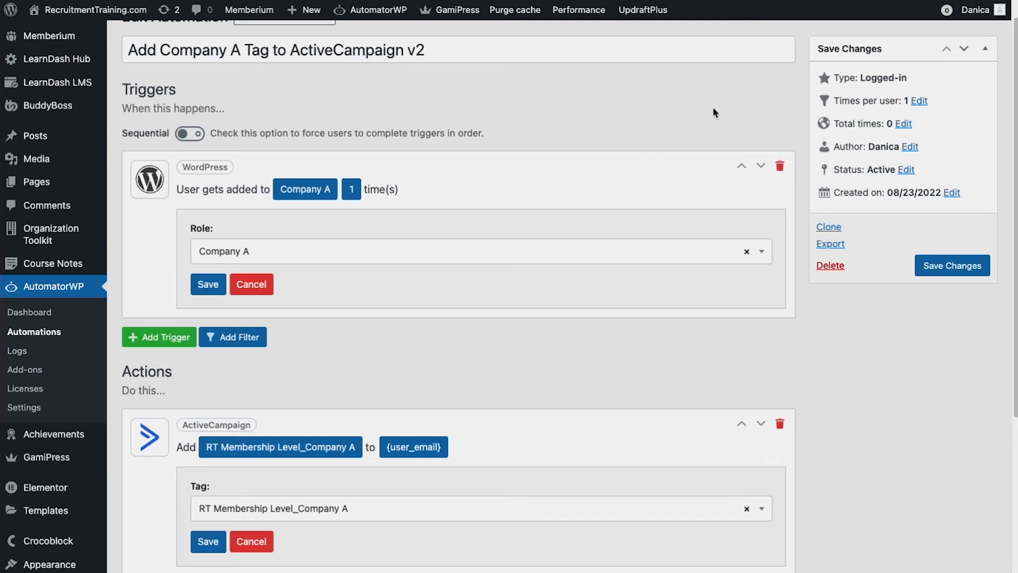
scroll(713, 116, up, 1)
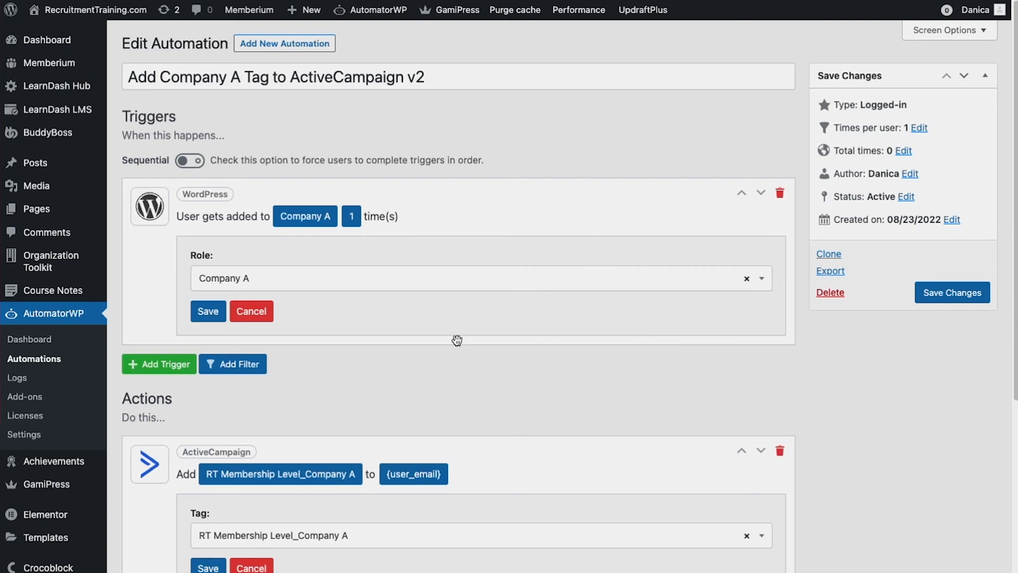
- Return to the Manage Members page and bring up the form for adding a new member
mouse_move(53, 59)
click(1015, 79)
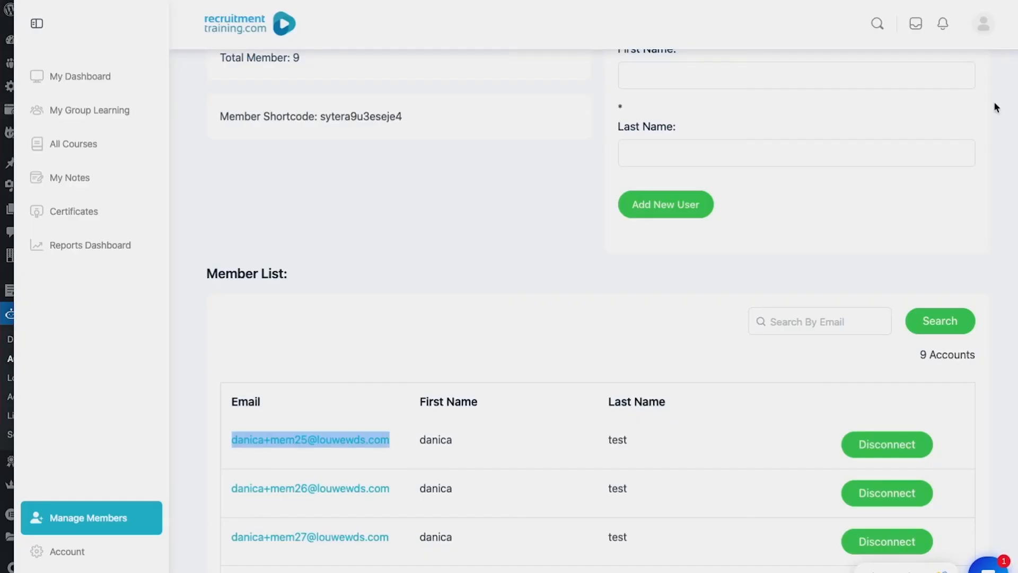
scroll(647, 183, up, 2)
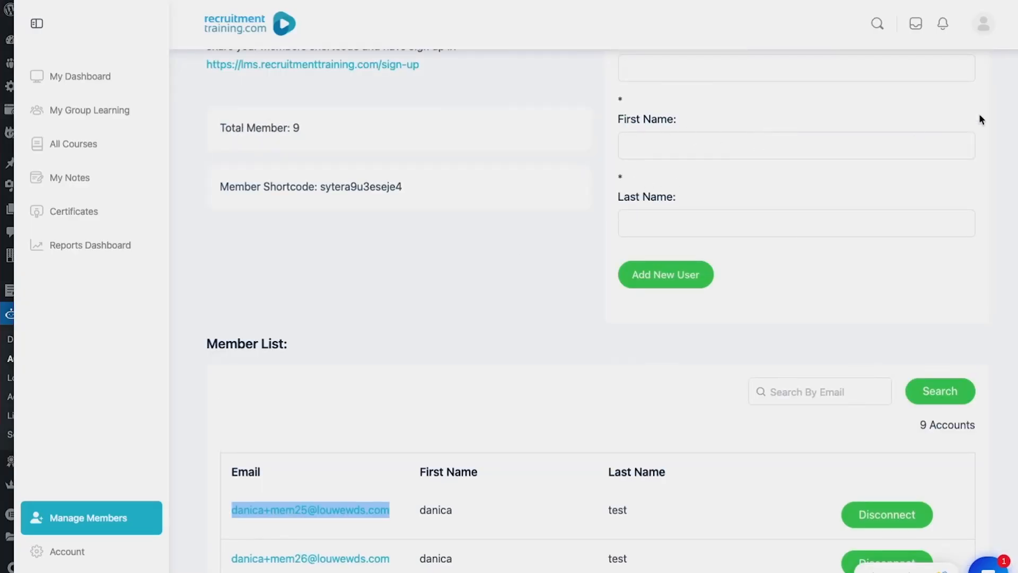
scroll(724, 244, up, 4)
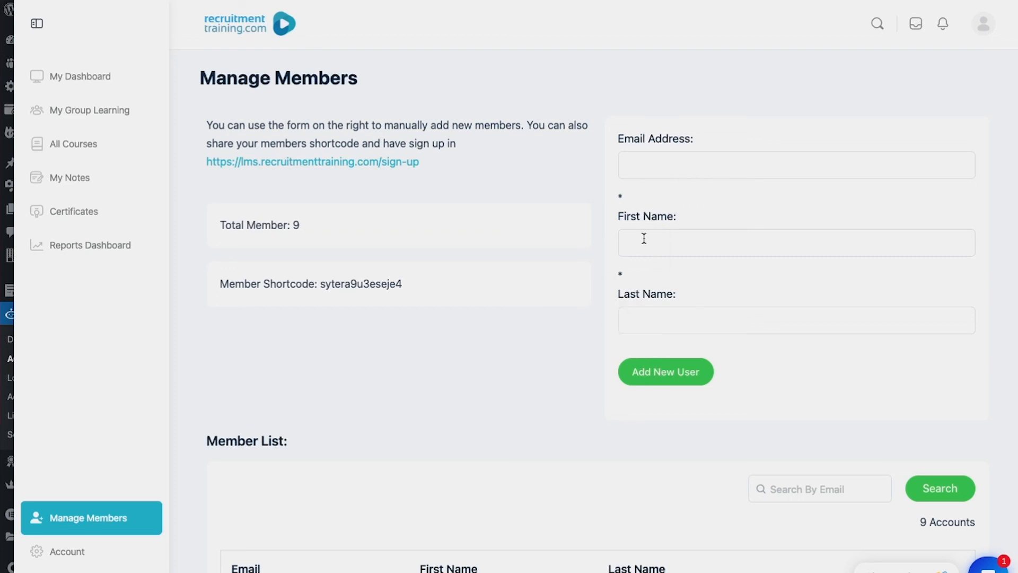